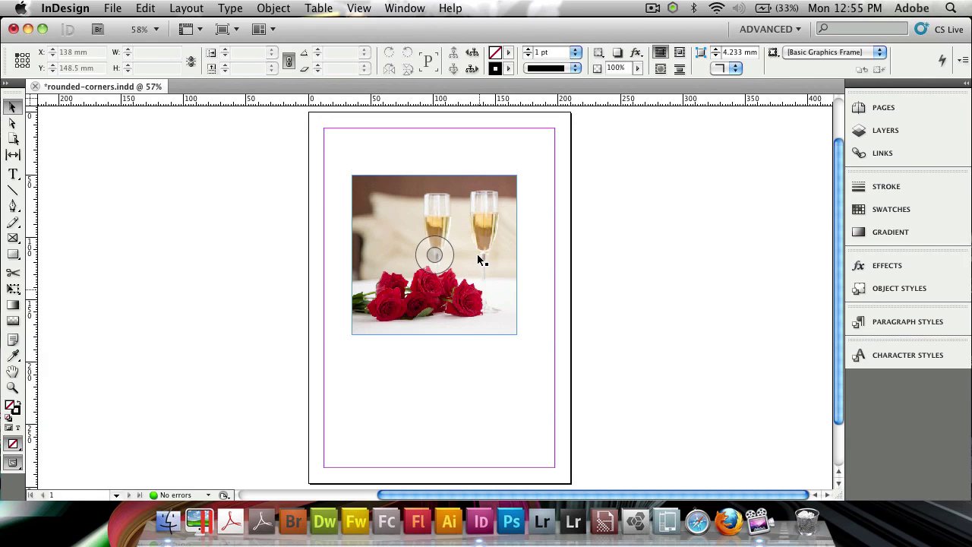
Drag the photo frame's live corner inward to round all four corners at about 38.25 mm.
{"action": "left_click", "coordinate": [473, 192]}
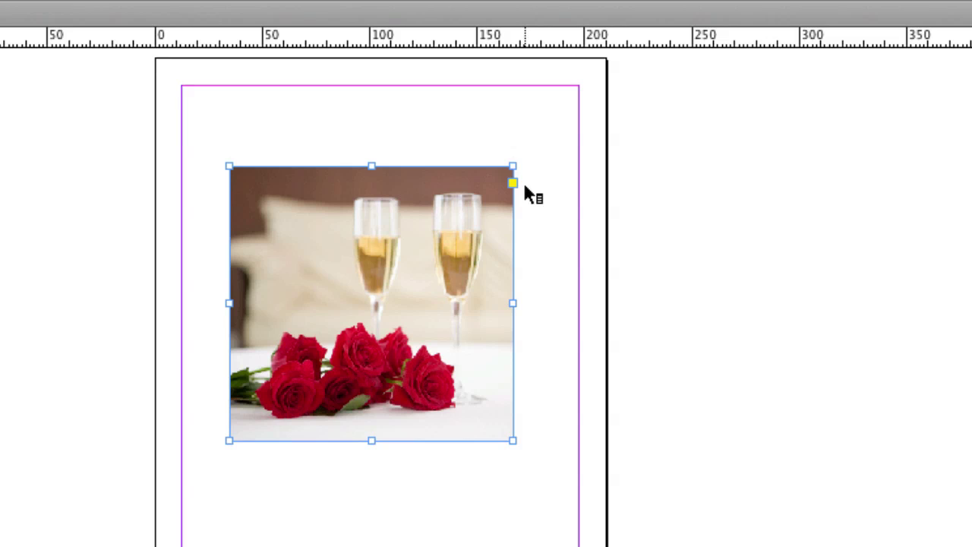
{"action": "left_click", "coordinate": [513, 183]}
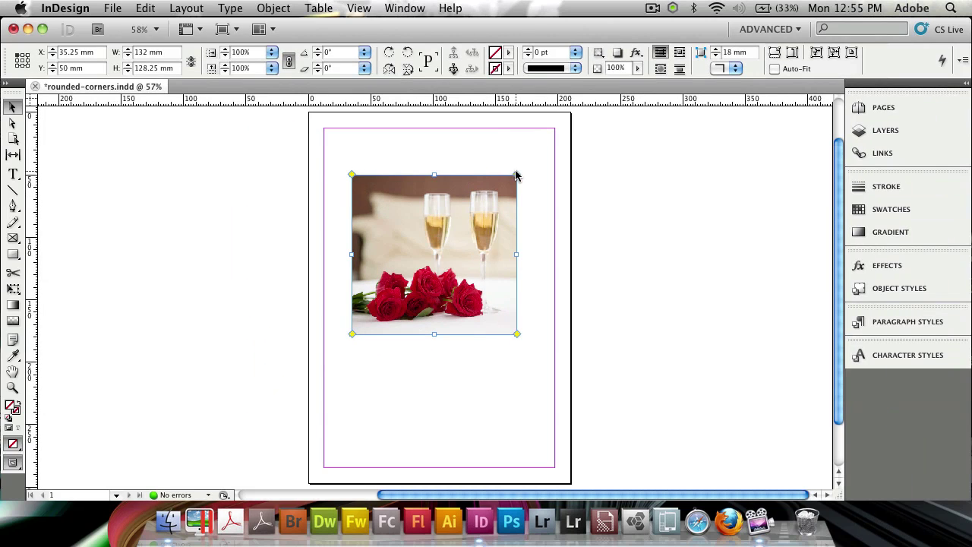
{"action": "left_click_drag", "start_coordinate": [512, 177], "coordinate": [501, 179]}
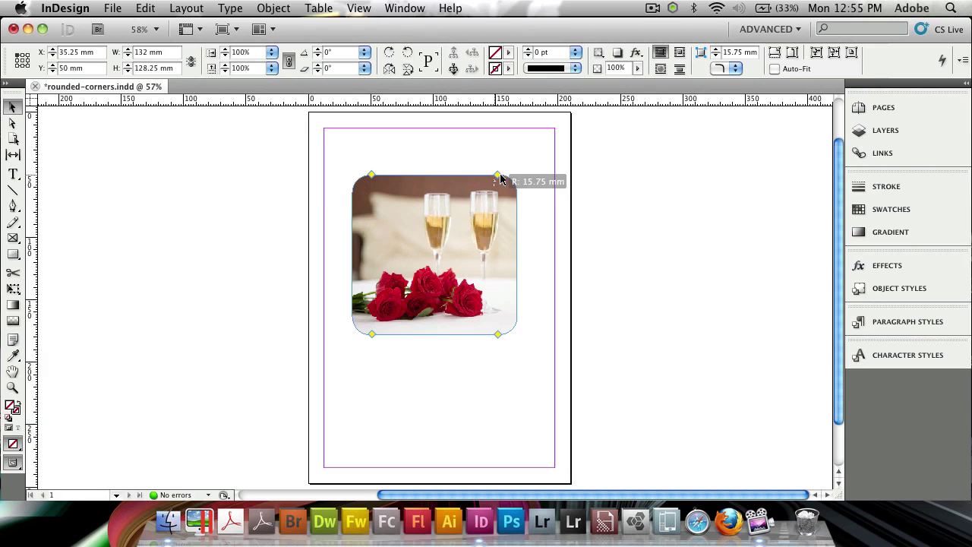
{"action": "left_click_drag", "start_coordinate": [500, 179], "coordinate": [468, 174]}
Reselect the photo frame and switch its corners to the Fancy shape at about 30 mm.
{"action": "left_click", "coordinate": [559, 158]}
{"action": "key", "text": "super+a"}
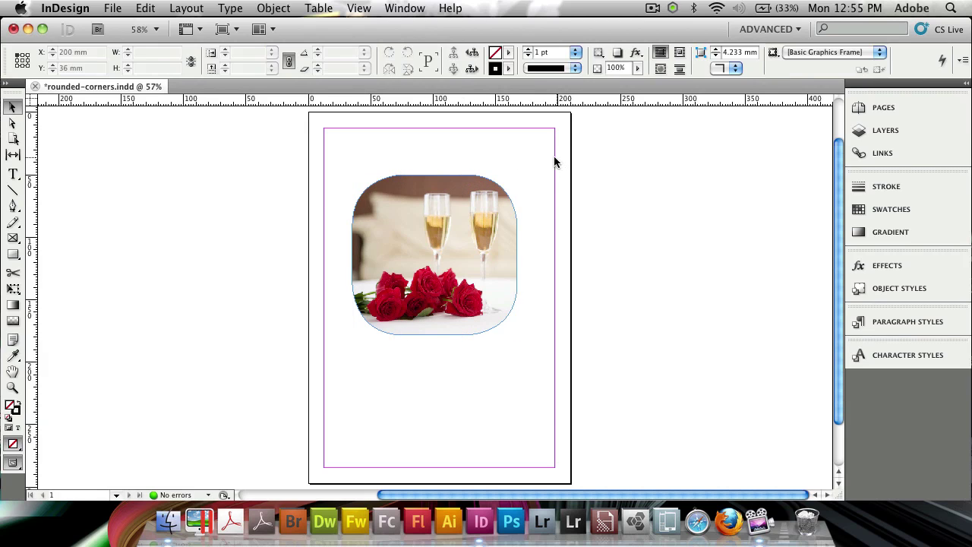
{"action": "left_click", "coordinate": [461, 209]}
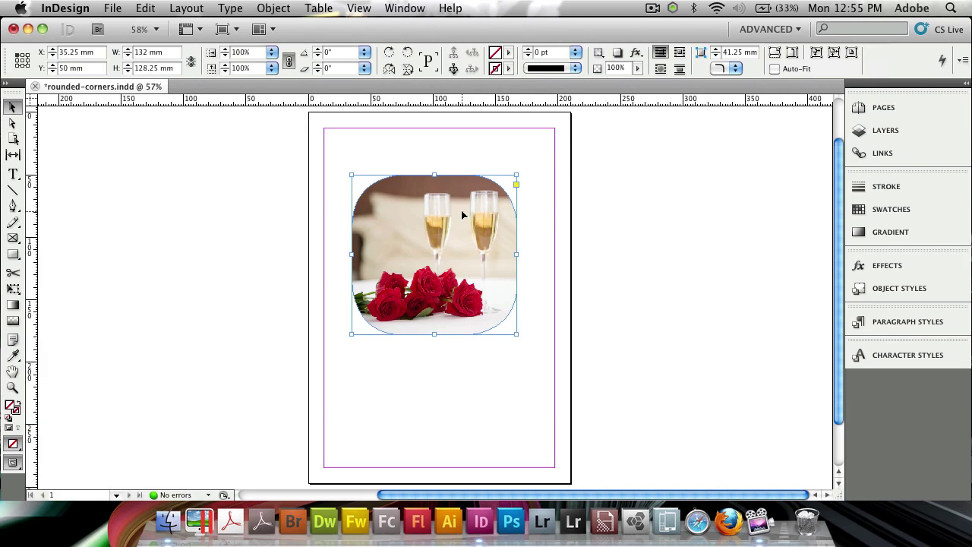
{"action": "left_click", "coordinate": [515, 184]}
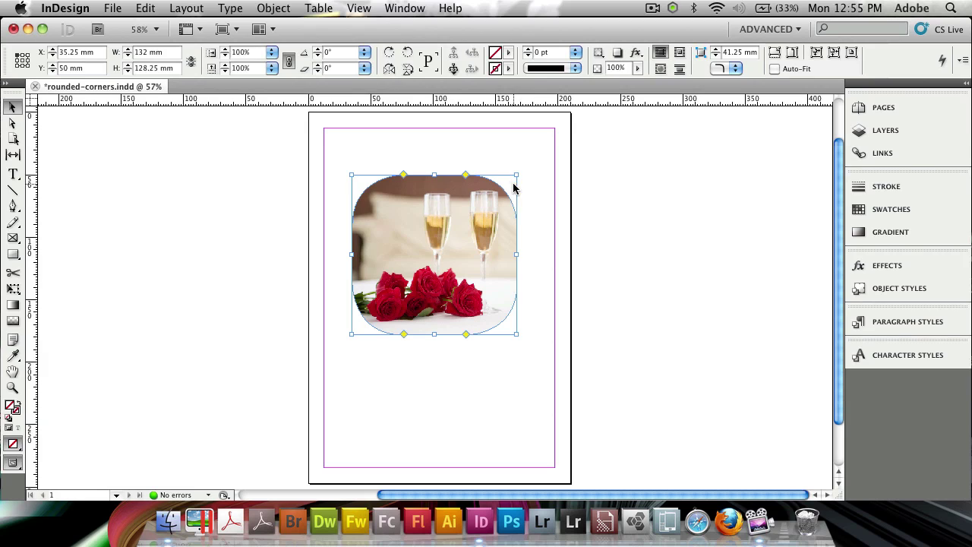
{"action": "left_click", "coordinate": [466, 175], "text": "alt"}
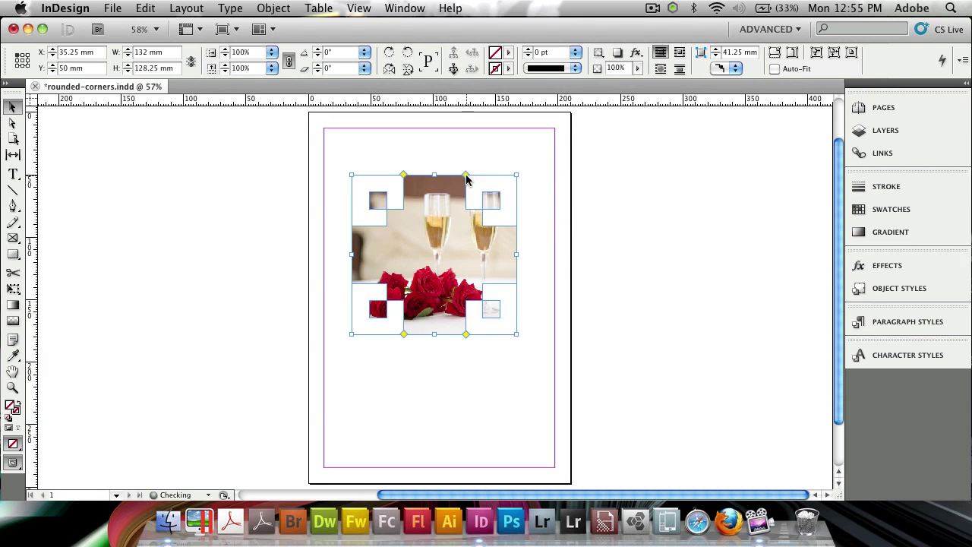
{"action": "left_click_drag", "start_coordinate": [466, 176], "coordinate": [487, 179]}
Cycle the frame's corner shapes through Bevel, Square, Rounded and Inset, then deselect it.
{"action": "left_click", "coordinate": [488, 176], "text": "alt"}
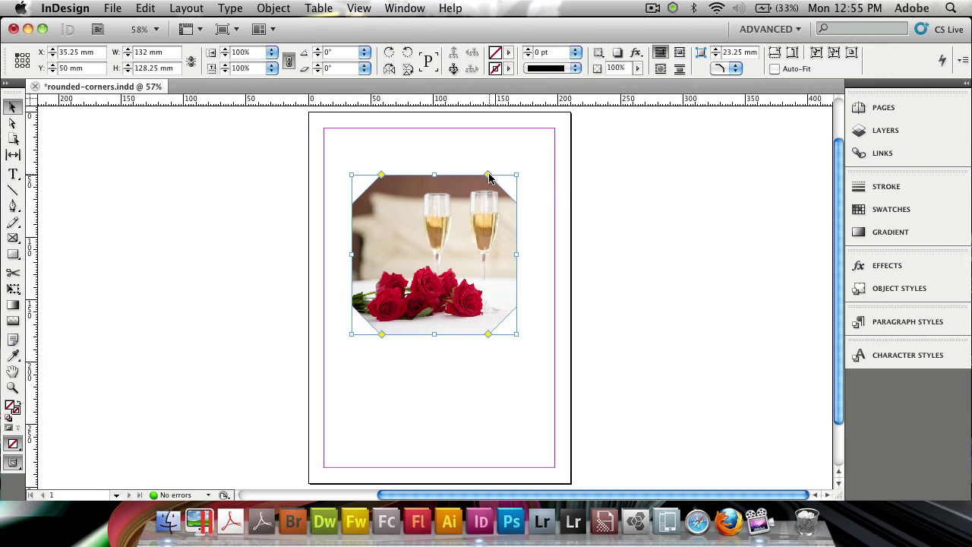
{"action": "left_click", "coordinate": [488, 176], "text": "alt"}
{"action": "left_click", "coordinate": [489, 175], "text": "alt"}
{"action": "left_click", "coordinate": [488, 176], "text": "alt"}
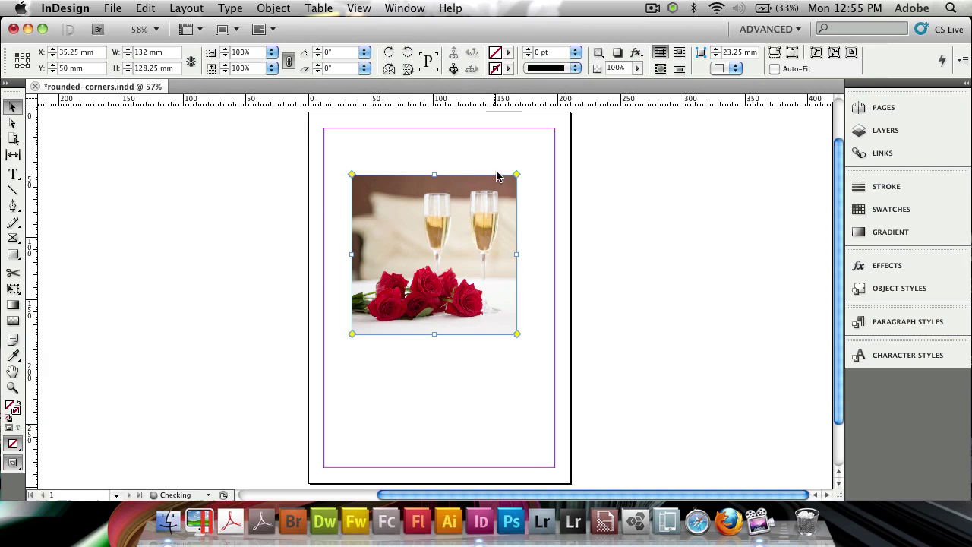
{"action": "left_click", "coordinate": [517, 176], "text": "alt"}
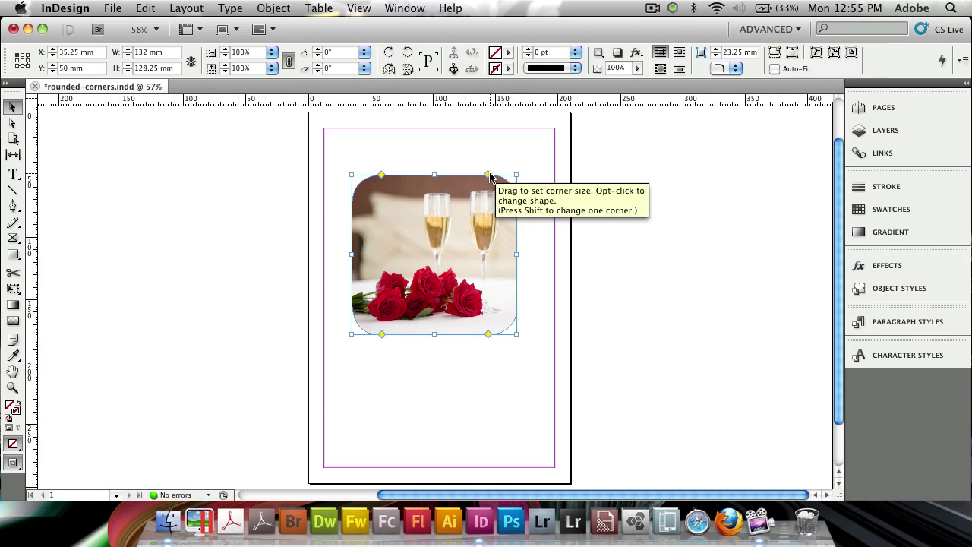
{"action": "left_click", "coordinate": [489, 175], "text": "alt"}
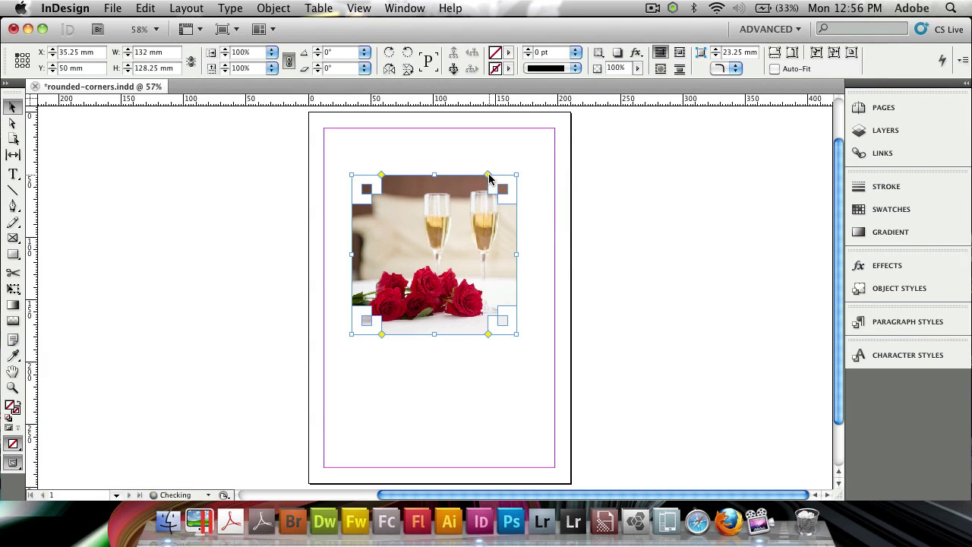
{"action": "left_click", "coordinate": [558, 151]}
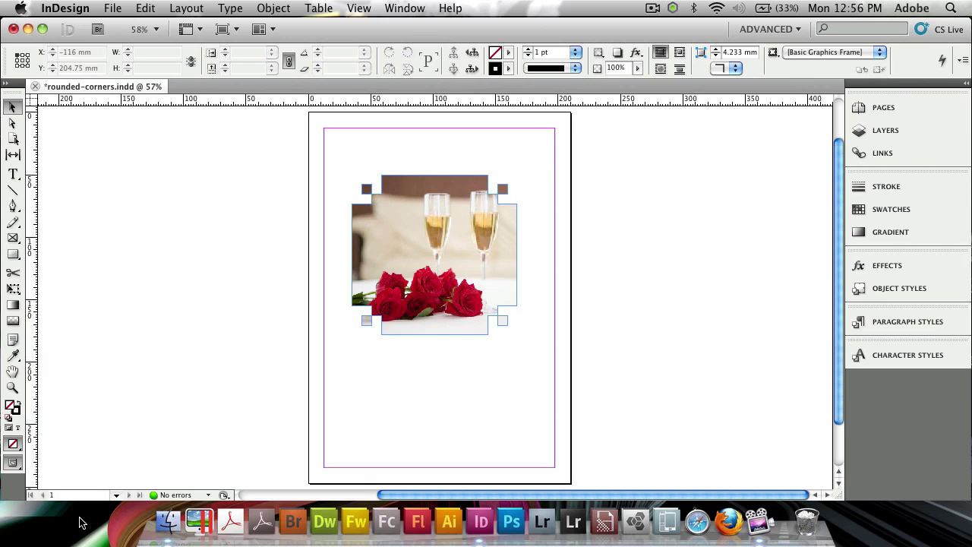
Switch to Preview screen mode and set the frame's corners to Bevel at 23.25 mm.
{"action": "left_click_drag", "start_coordinate": [16, 462], "coordinate": [61, 397]}
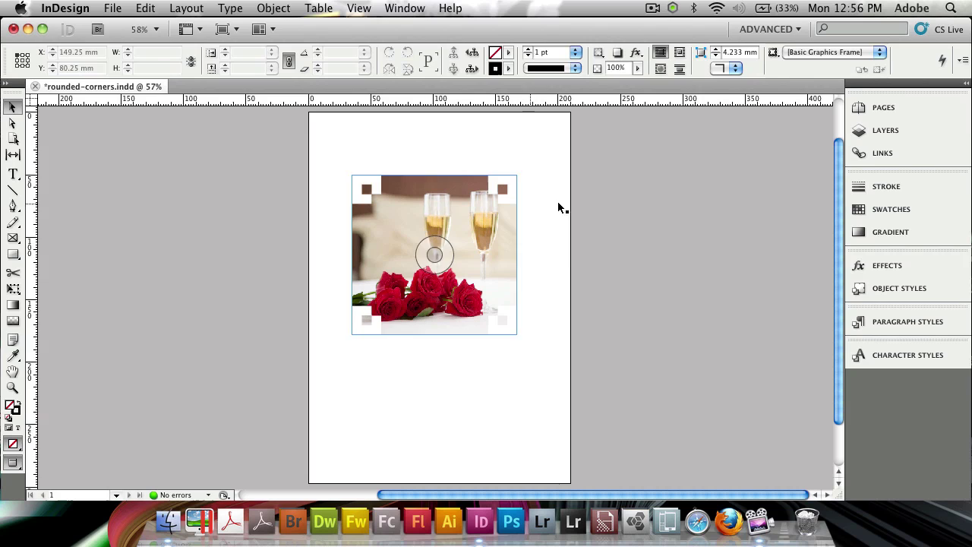
{"action": "left_click", "coordinate": [480, 247]}
{"action": "left_click", "coordinate": [515, 184]}
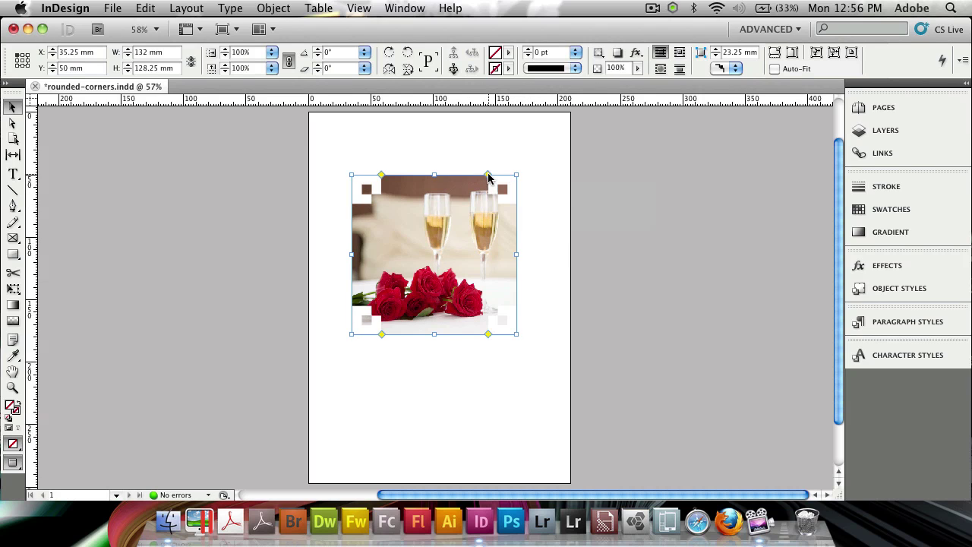
{"action": "double_click", "coordinate": [488, 178], "text": "alt"}
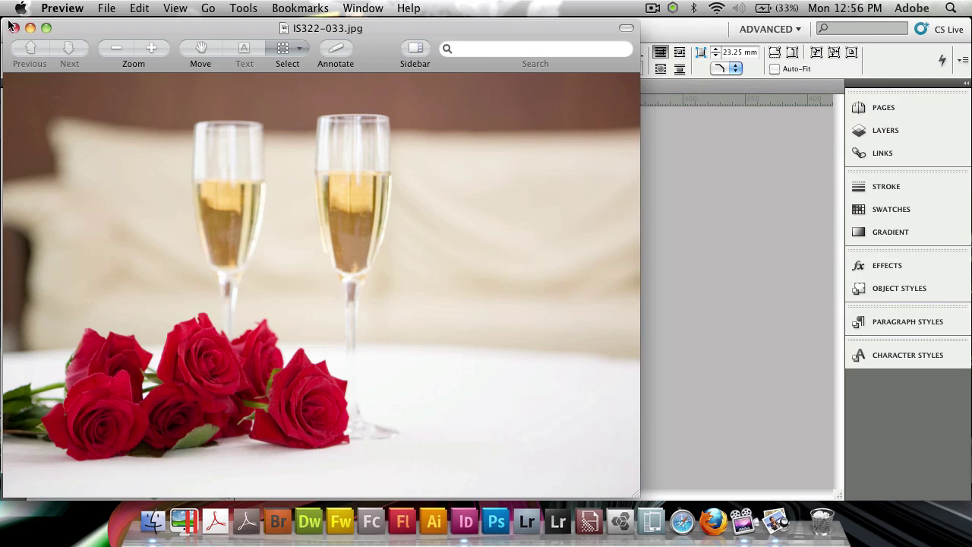
{"action": "left_click", "coordinate": [13, 27]}
{"action": "left_click", "coordinate": [489, 179]}
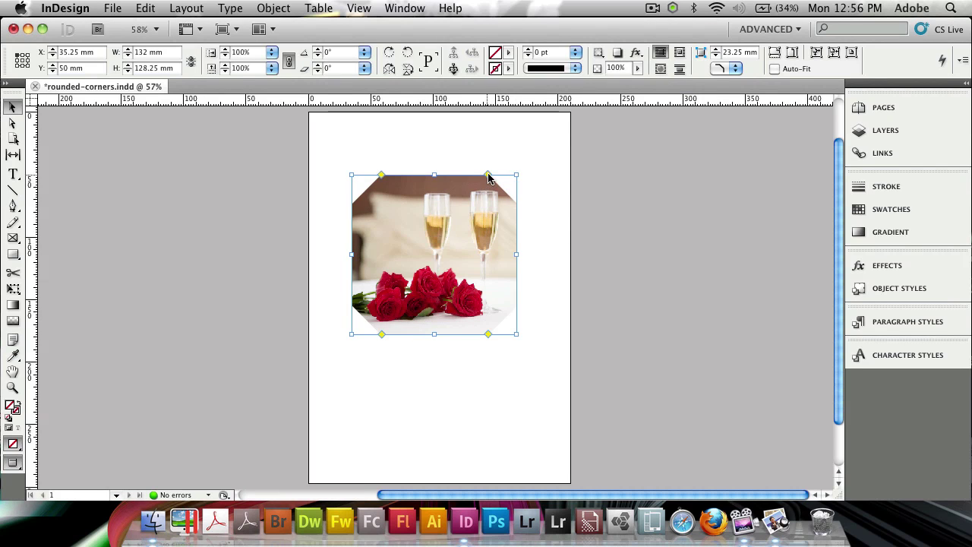
Cycle the corners back to square, then round all four corners with a large radius.
{"action": "left_click", "coordinate": [489, 176], "text": "alt"}
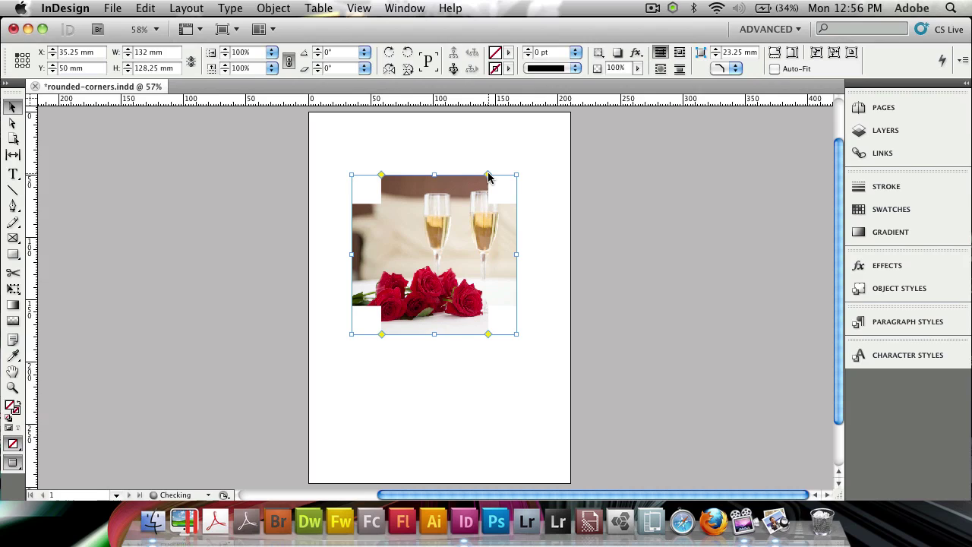
{"action": "left_click", "coordinate": [488, 176], "text": "alt"}
{"action": "left_click", "coordinate": [489, 176], "text": "alt"}
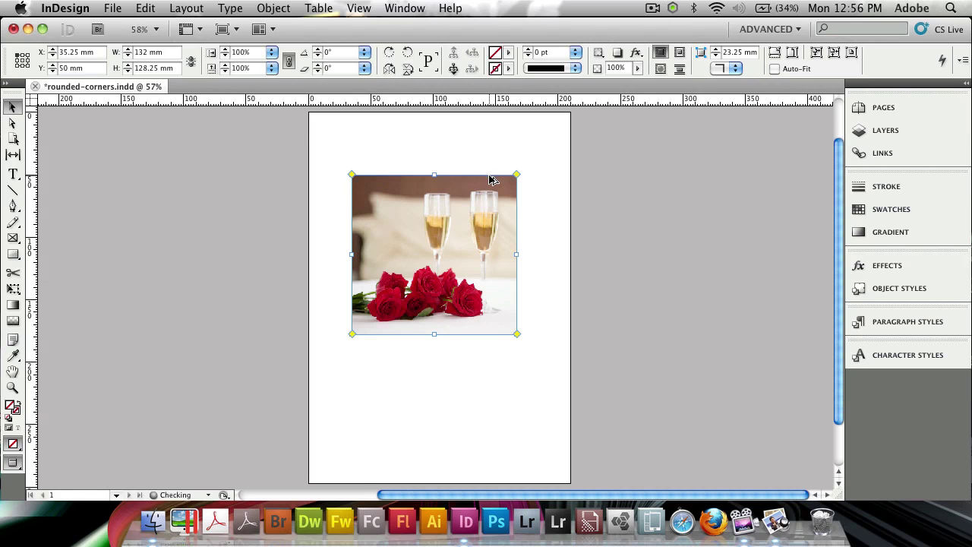
{"action": "left_click_drag", "start_coordinate": [515, 177], "coordinate": [475, 180]}
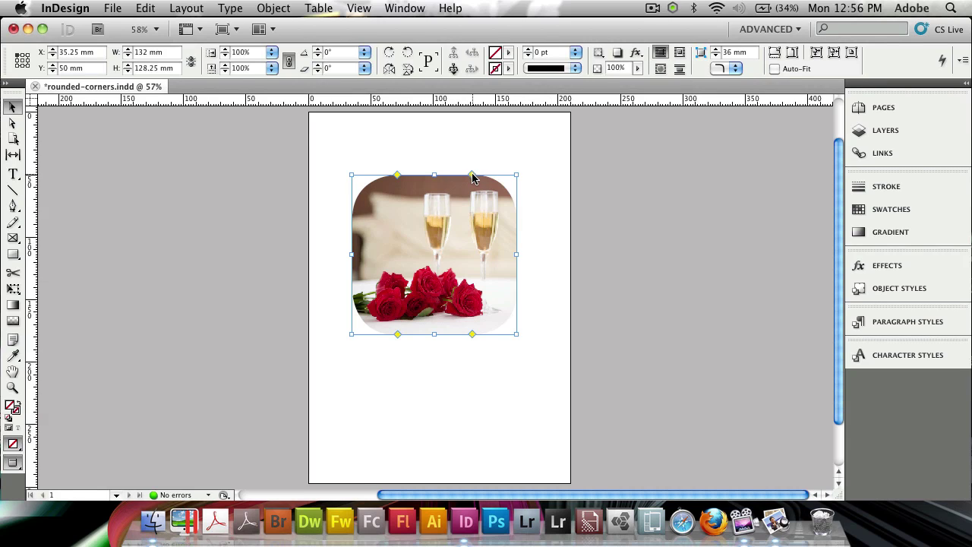
Square off the top-right and bottom-left corners, leaving top-left and bottom-right rounded.
{"action": "left_click_drag", "start_coordinate": [472, 176], "coordinate": [532, 177]}
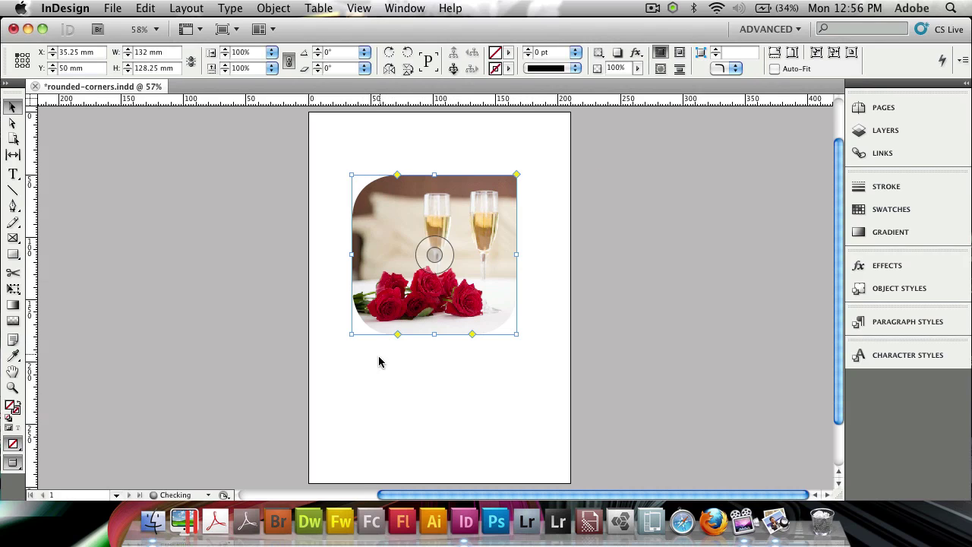
{"action": "left_click_drag", "start_coordinate": [402, 336], "coordinate": [319, 340]}
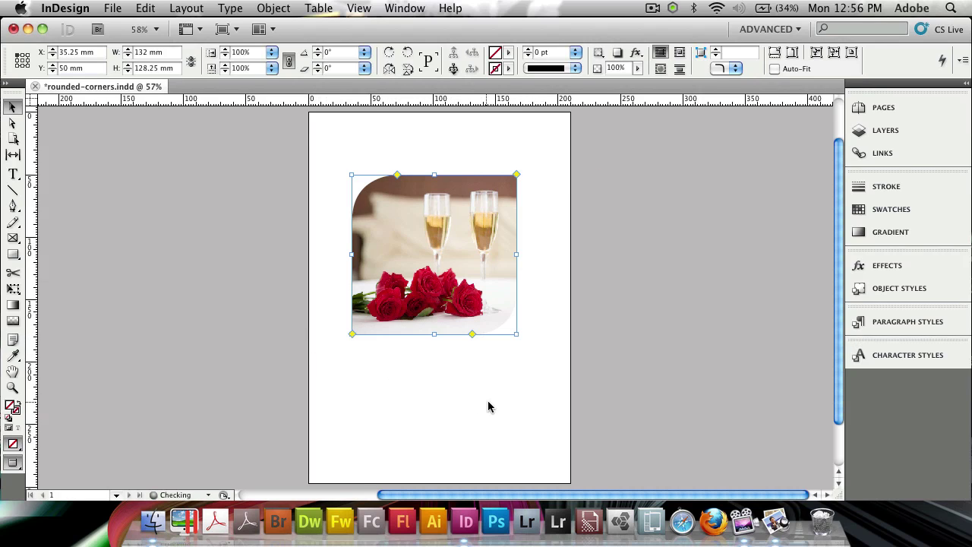
{"action": "left_click", "coordinate": [439, 395]}
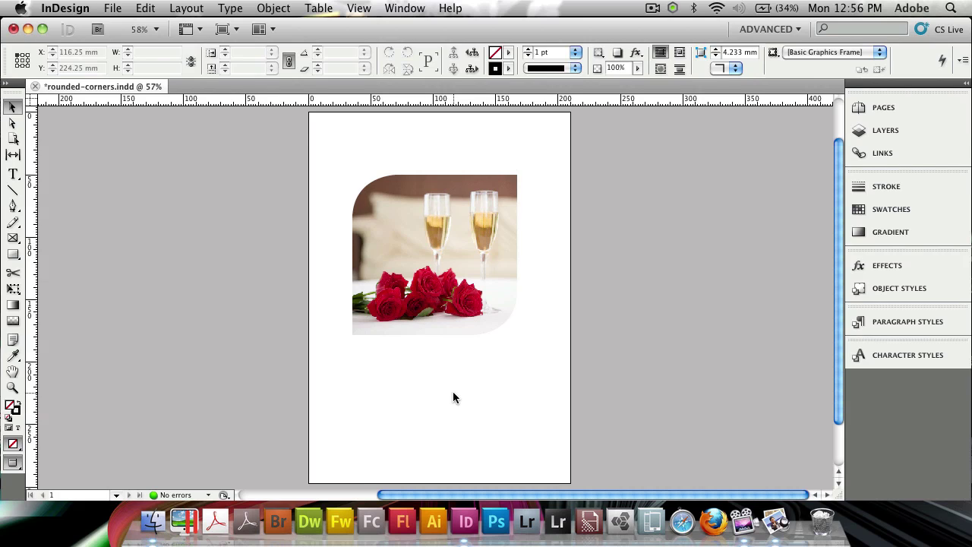
Select the photo frame and nudge it slightly to the right.
{"action": "scroll", "coordinate": [454, 393], "scroll_direction": "up", "scroll_amount": 1}
{"action": "left_click_drag", "start_coordinate": [476, 425], "coordinate": [466, 254]}
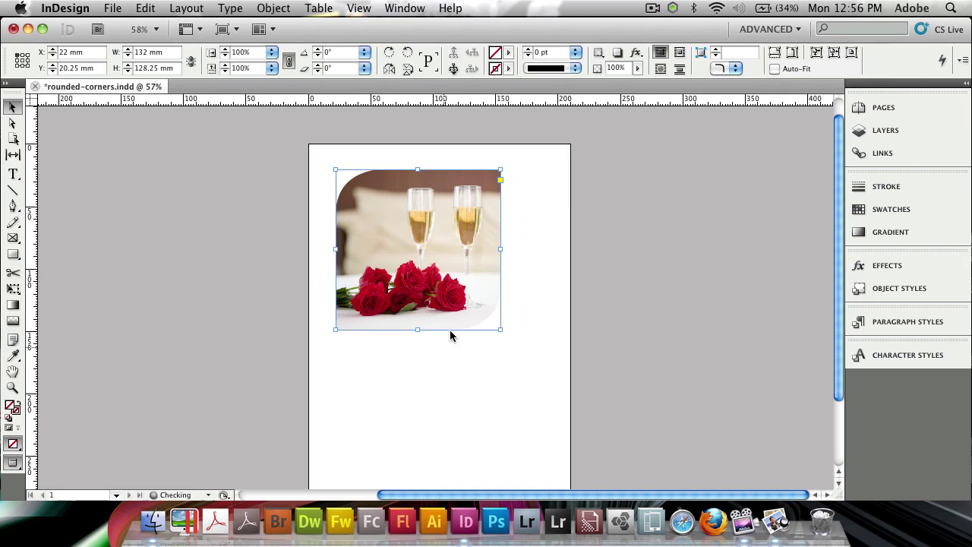
{"action": "left_click_drag", "start_coordinate": [491, 290], "coordinate": [506, 290]}
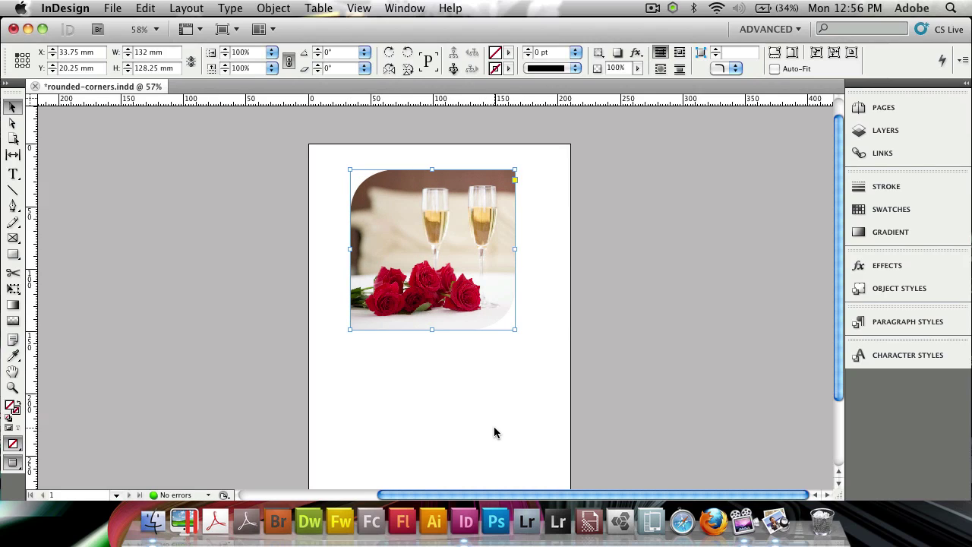
Create Object Style 1 from the frame, apply it, and open its options.
{"action": "left_click", "coordinate": [877, 293]}
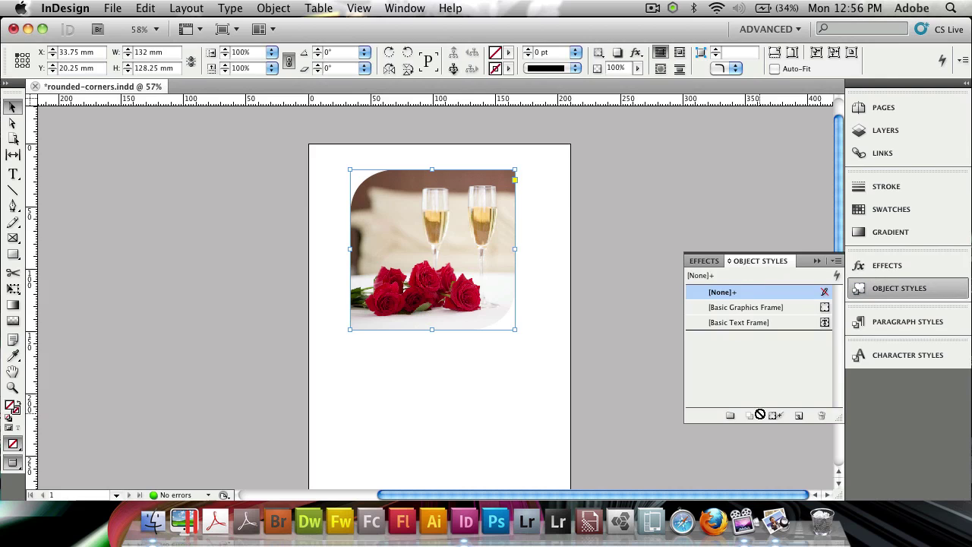
{"action": "left_click", "coordinate": [799, 415]}
{"action": "left_click", "coordinate": [732, 338]}
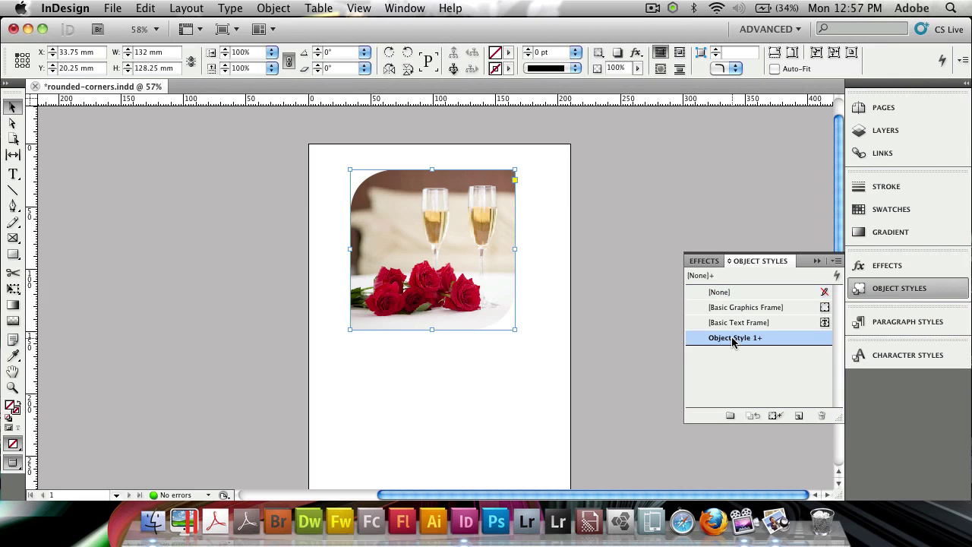
{"action": "double_click", "coordinate": [732, 338]}
Set Object Style 1's top-left and bottom-right corners to Rounded at 36 mm and confirm.
{"action": "left_click_drag", "start_coordinate": [477, 24], "coordinate": [619, 6]}
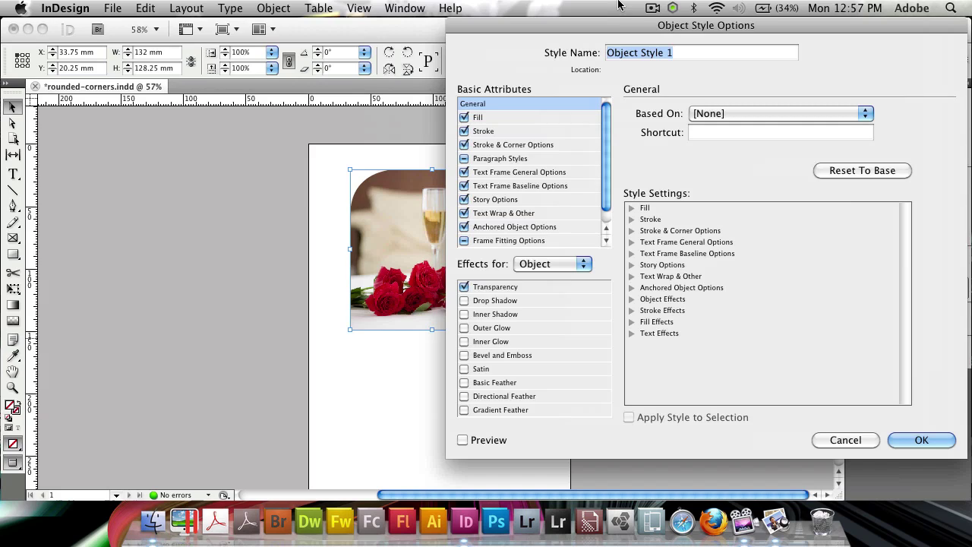
{"action": "left_click", "coordinate": [516, 145]}
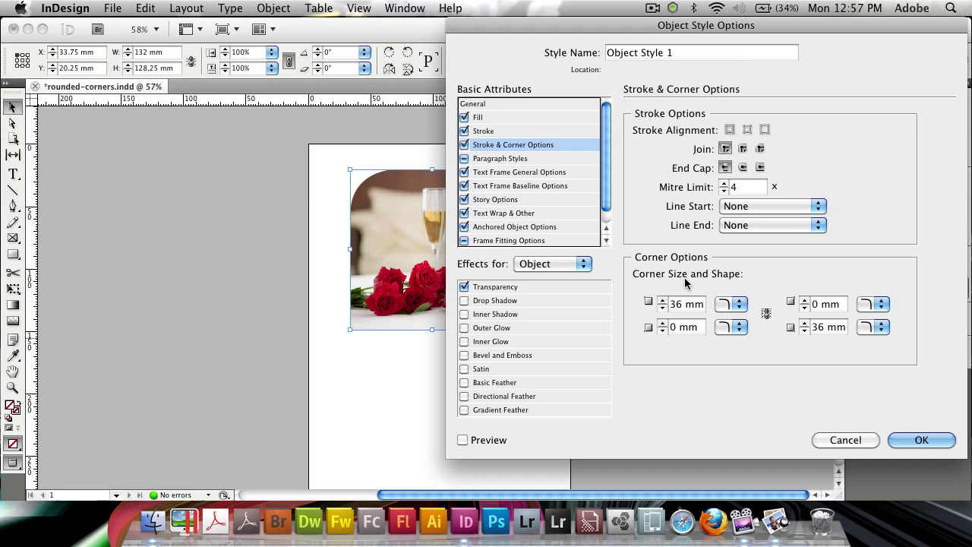
{"action": "left_click", "coordinate": [739, 304]}
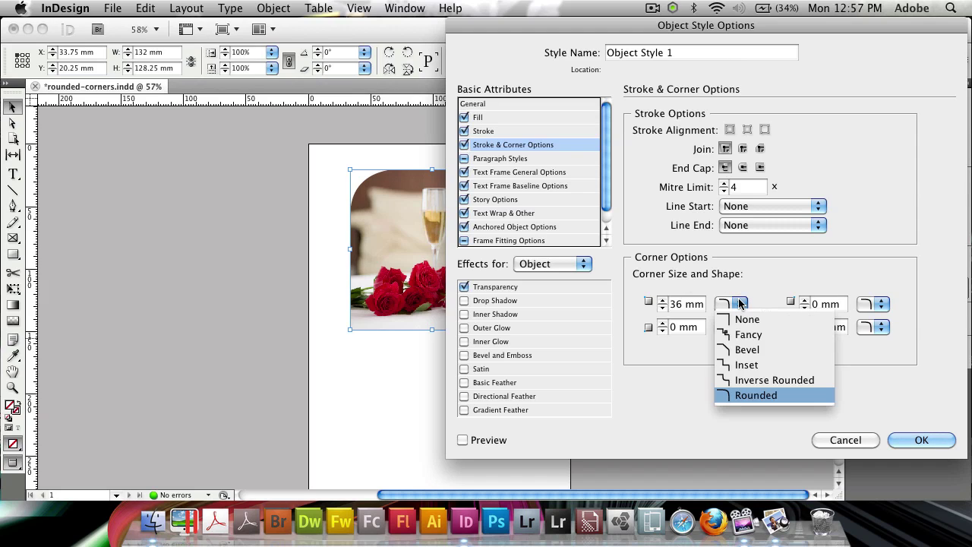
{"action": "left_click", "coordinate": [771, 427]}
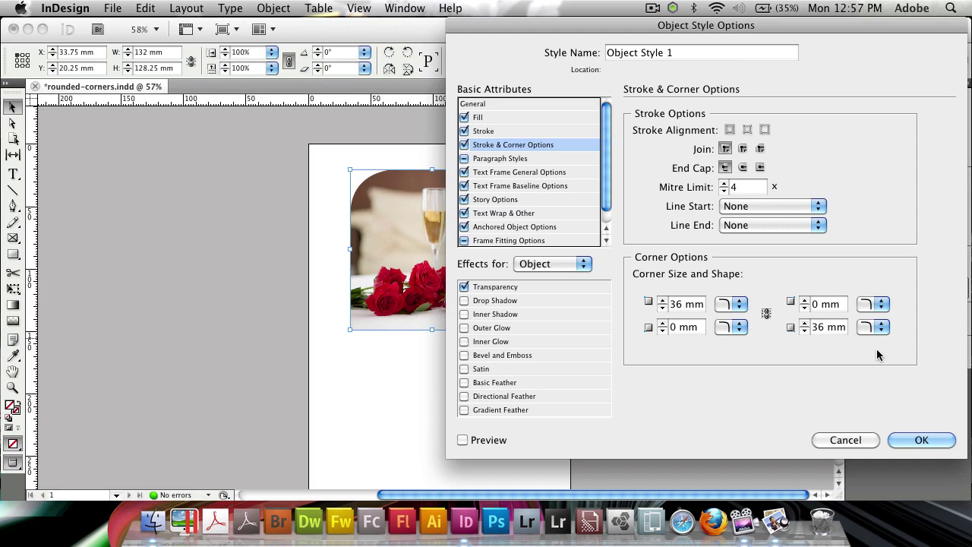
{"action": "left_click", "coordinate": [928, 448]}
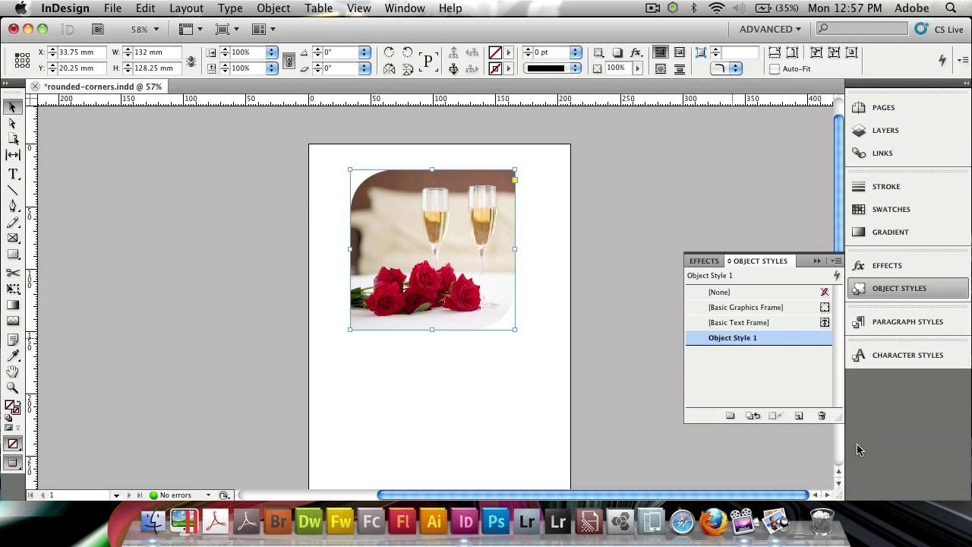
Rename Object Style 1 to 'Two Rounded Corners'.
{"action": "double_click", "coordinate": [732, 338]}
{"action": "type", "text": "Rounde"}
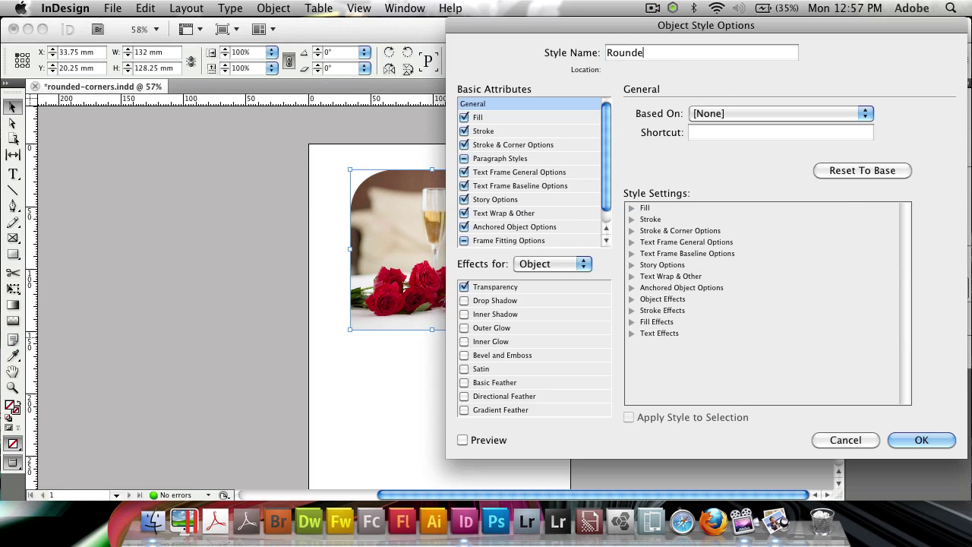
{"action": "type", "text": "d C"}
{"action": "key", "text": "BackSpace"}
{"action": "key", "text": "BackSpace"}
{"action": "key", "text": "BackSpace"}
{"action": "key", "text": "BackSpace"}
{"action": "key", "text": "BackSpace"}
{"action": "key", "text": "BackSpace"}
{"action": "key", "text": "BackSpace"}
{"action": "key", "text": "BackSpace"}
{"action": "key", "text": "BackSpace"}
{"action": "type", "text": "Two Rounded Corners"}
{"action": "key", "text": "Return"}
Load three photos, IS249-046.jpg through IS322-033.jpg, into the Place cursor.
{"action": "left_click", "coordinate": [497, 409]}
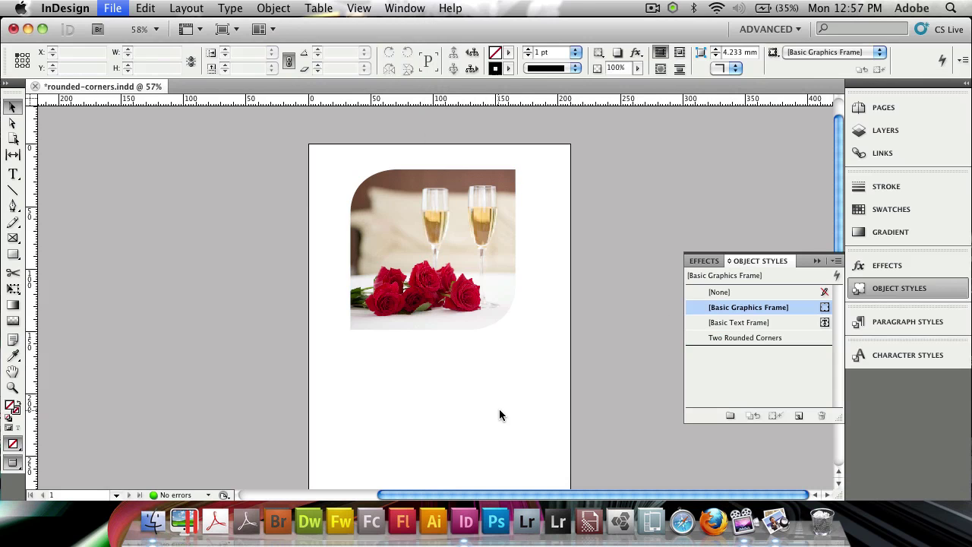
{"action": "key", "text": "super+d"}
{"action": "left_click", "coordinate": [459, 133]}
{"action": "left_click", "coordinate": [468, 159], "text": "shift"}
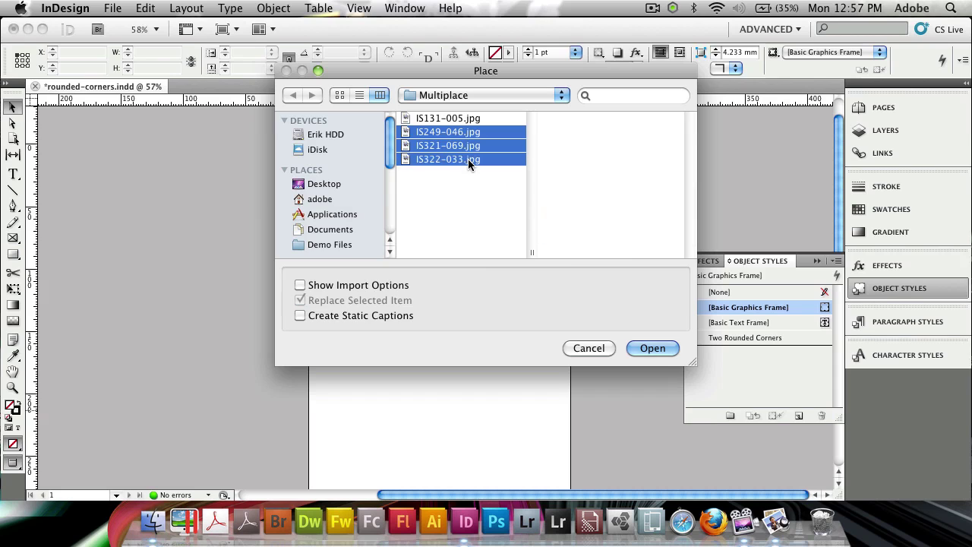
{"action": "left_click", "coordinate": [637, 347]}
Place the three photos in a row of three equal frames below the first photo.
{"action": "scroll", "coordinate": [369, 380], "scroll_direction": "down", "scroll_amount": 5}
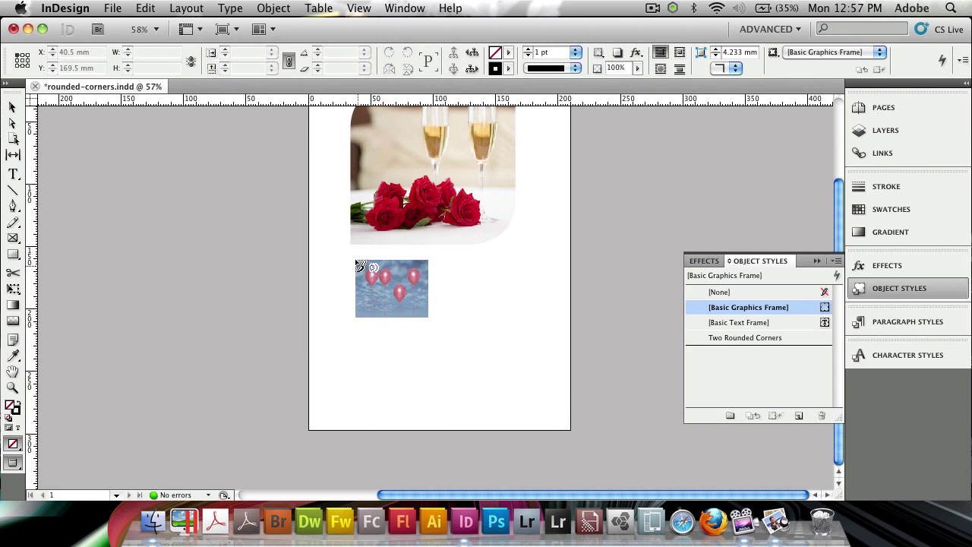
{"action": "left_click_drag", "start_coordinate": [323, 280], "coordinate": [561, 404]}
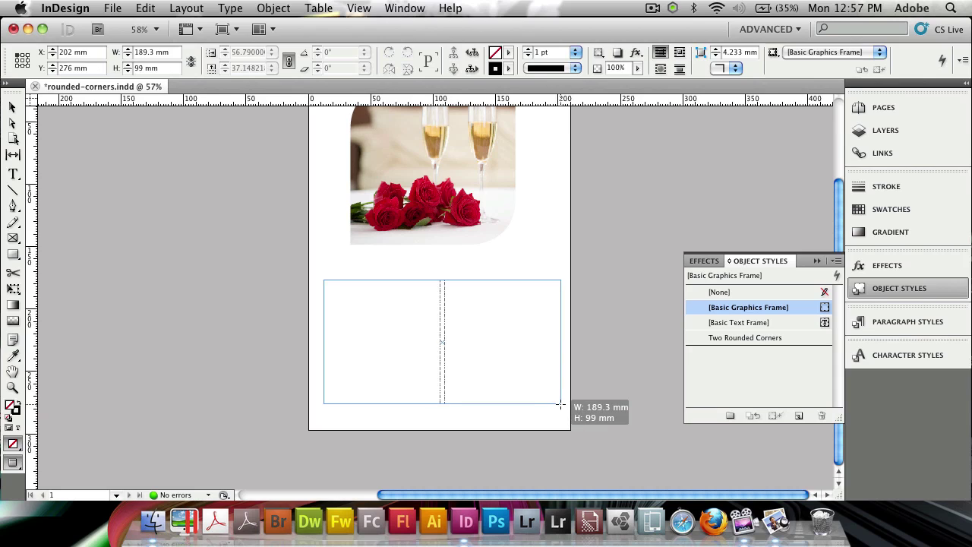
{"action": "key", "text": "Right"}
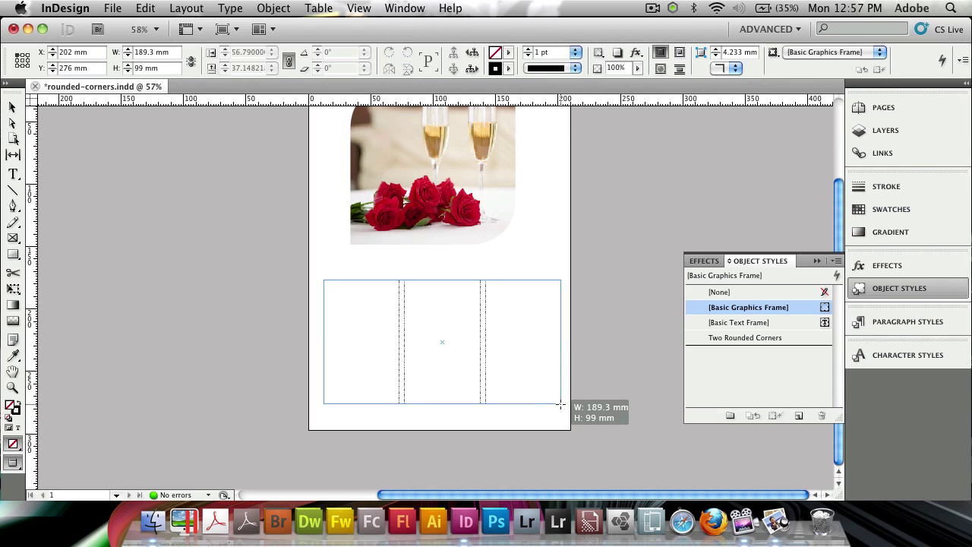
{"action": "left_click_drag", "start_coordinate": [560, 404], "coordinate": [563, 404]}
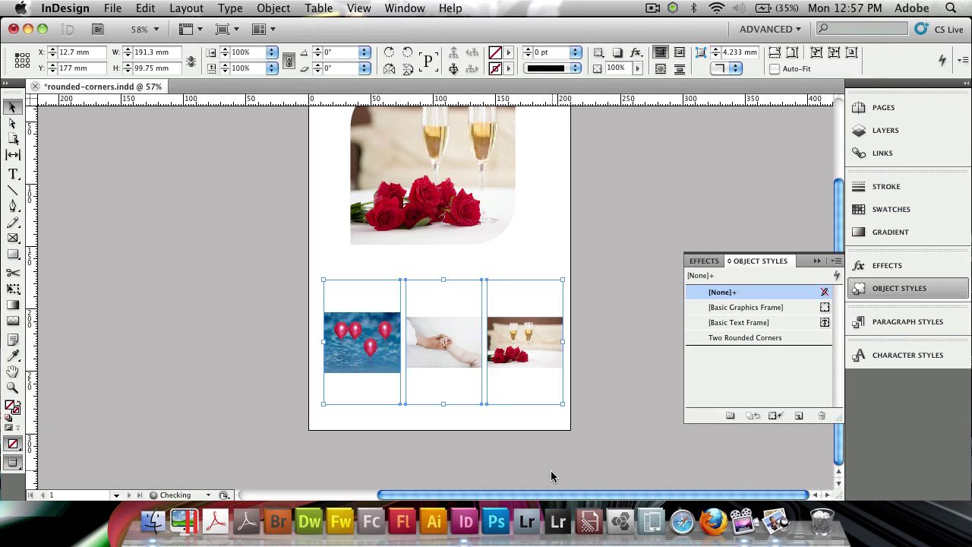
{"action": "left_click", "coordinate": [635, 228]}
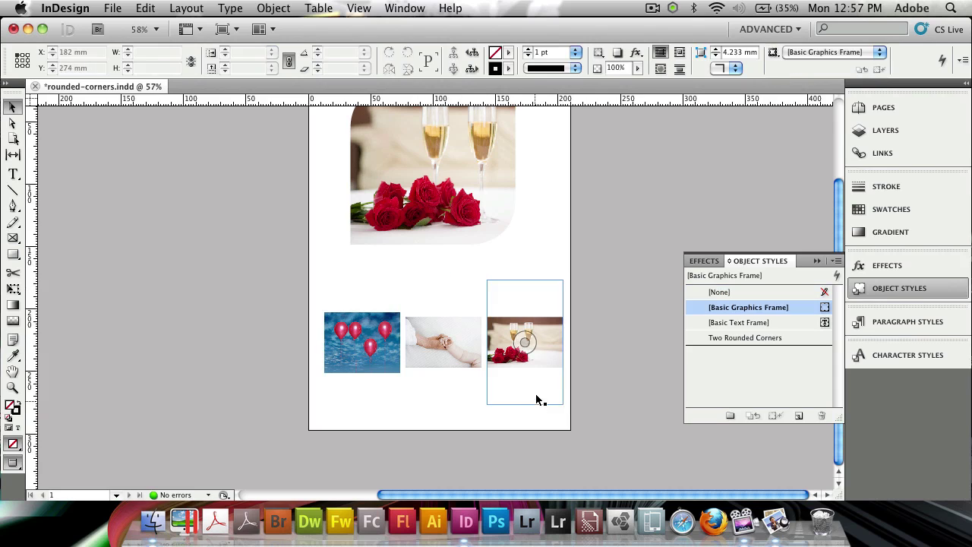
Apply Two Rounded Corners to the three new frames, then inspect the balloon image inside its frame.
{"action": "left_click_drag", "start_coordinate": [606, 339], "coordinate": [315, 411]}
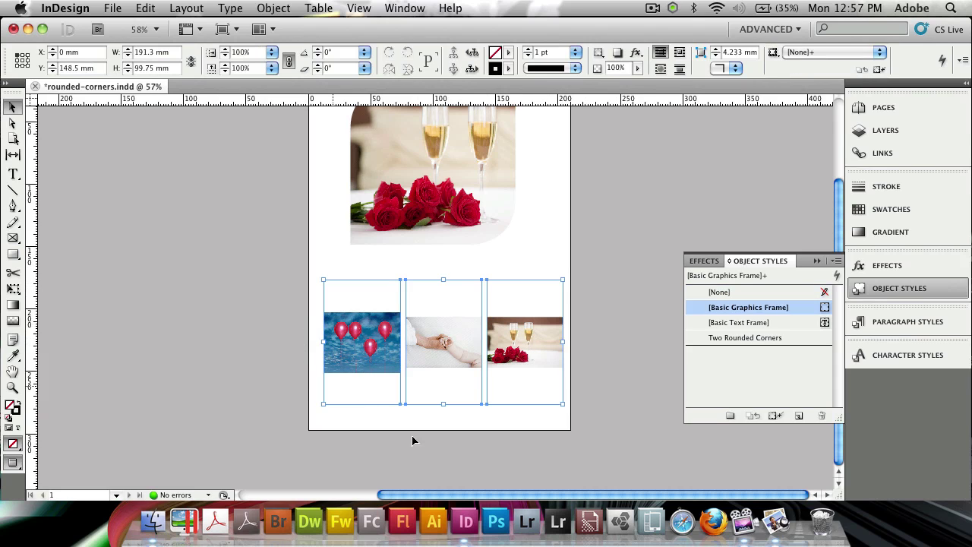
{"action": "left_click", "coordinate": [746, 337]}
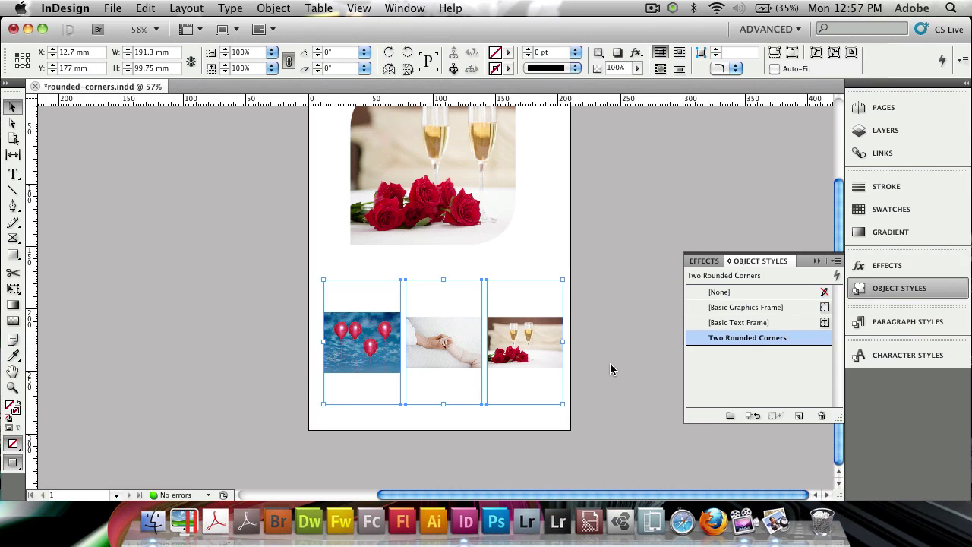
{"action": "left_click", "coordinate": [632, 337]}
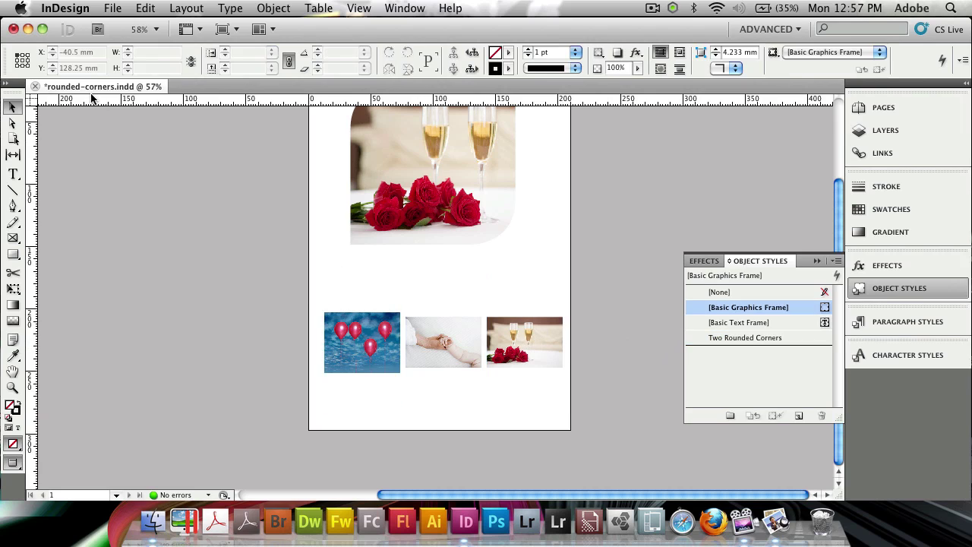
{"action": "left_click", "coordinate": [16, 121]}
{"action": "mouse_move", "coordinate": [324, 338]}
{"action": "left_mouse_down"}
{"action": "mouse_move", "coordinate": [518, 358]}
{"action": "mouse_move", "coordinate": [312, 358]}
{"action": "mouse_move", "coordinate": [345, 350]}
{"action": "mouse_move", "coordinate": [327, 345]}
{"action": "left_mouse_up"}
{"action": "left_click", "coordinate": [13, 107]}
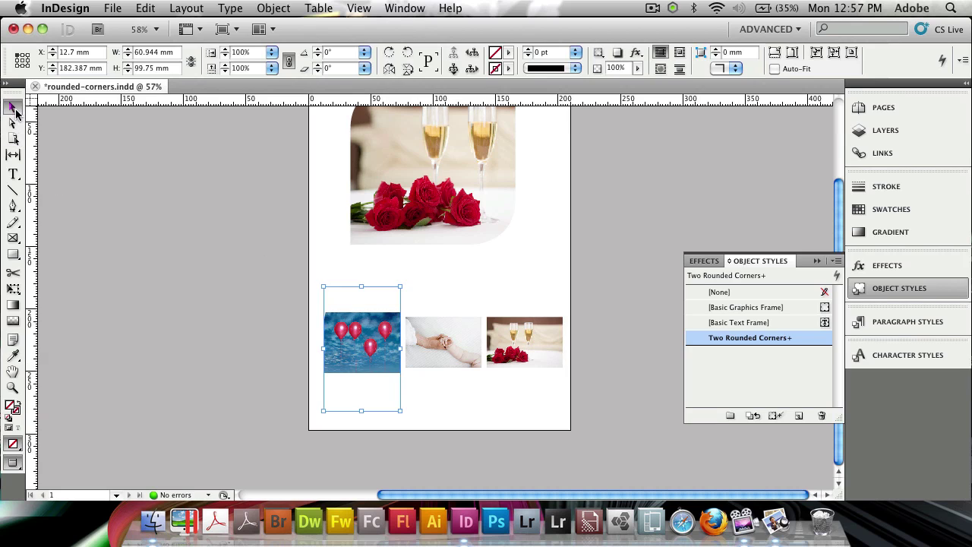
Reselect the three lower frames and clear the object style from them.
{"action": "left_click", "coordinate": [282, 318]}
{"action": "left_click_drag", "start_coordinate": [282, 319], "coordinate": [613, 340]}
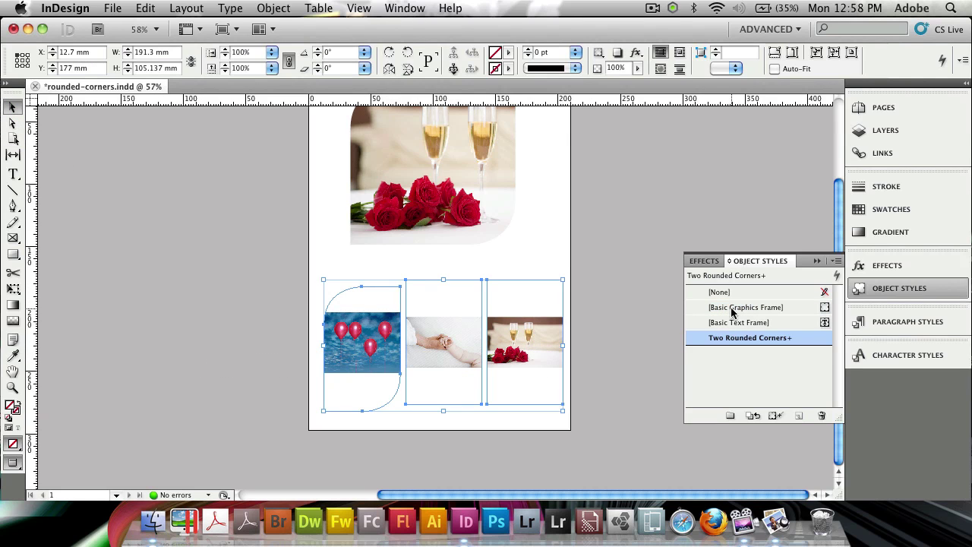
{"action": "left_click", "coordinate": [747, 295]}
{"action": "left_click", "coordinate": [606, 319]}
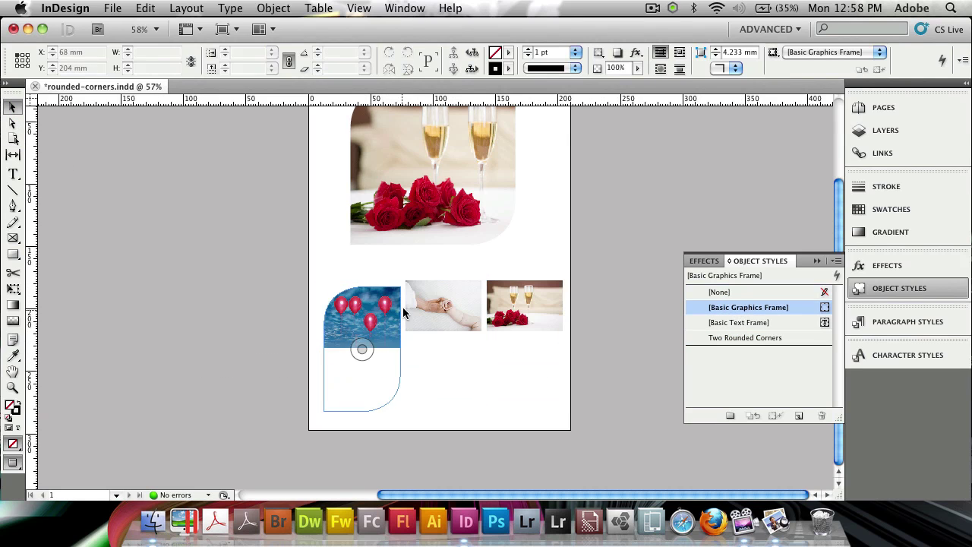
{"action": "left_click_drag", "start_coordinate": [239, 305], "coordinate": [560, 331]}
{"action": "left_click", "coordinate": [717, 293]}
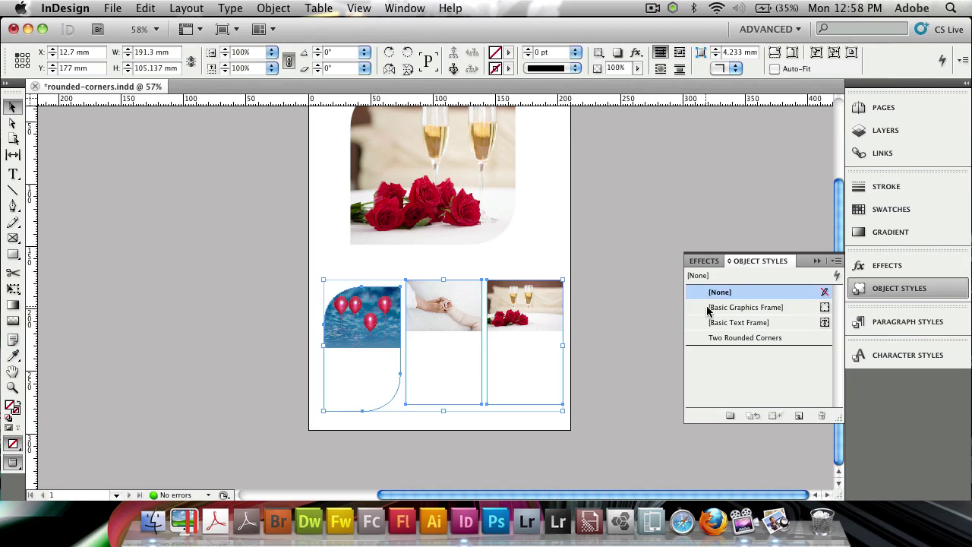
{"action": "left_click", "coordinate": [720, 293]}
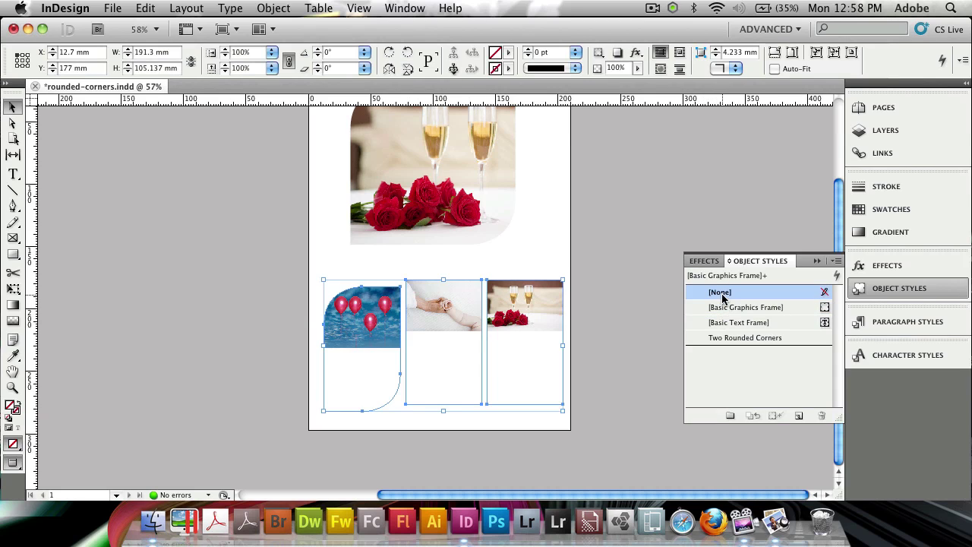
{"action": "left_click", "coordinate": [613, 339]}
Reapply Two Rounded Corners to the three frames and reselect them with the Selection tool.
{"action": "left_click", "coordinate": [12, 122]}
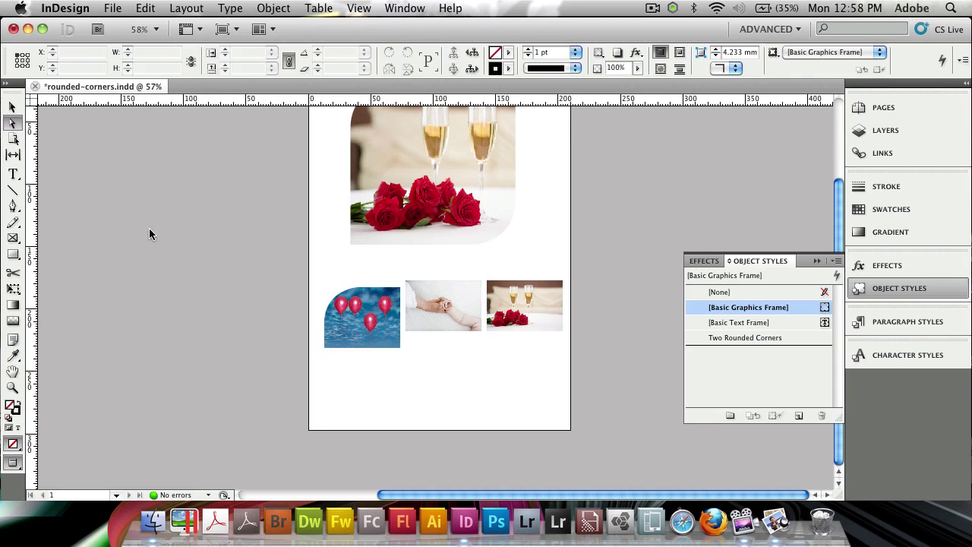
{"action": "left_click_drag", "start_coordinate": [287, 345], "coordinate": [623, 358]}
{"action": "left_click", "coordinate": [778, 308]}
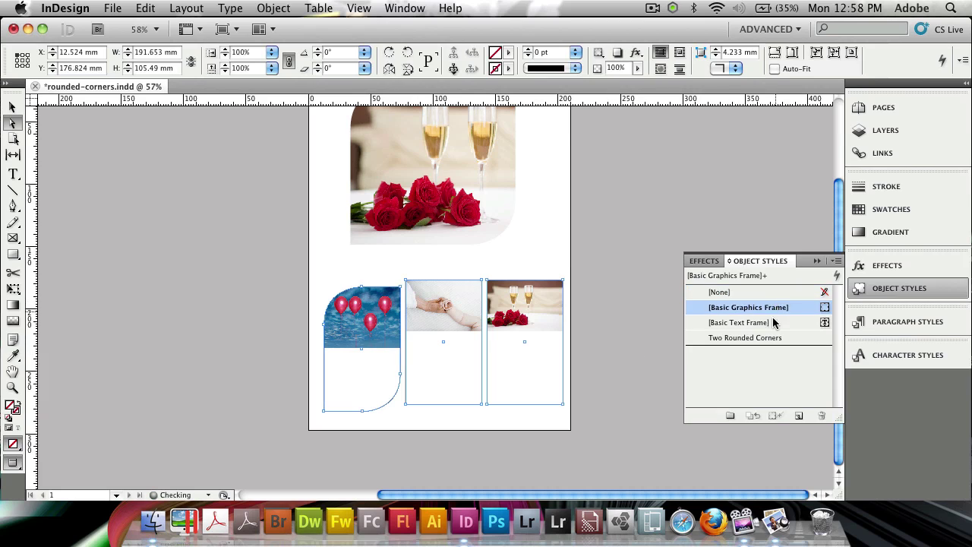
{"action": "left_click", "coordinate": [759, 337]}
{"action": "left_click", "coordinate": [765, 299]}
{"action": "left_click", "coordinate": [764, 339]}
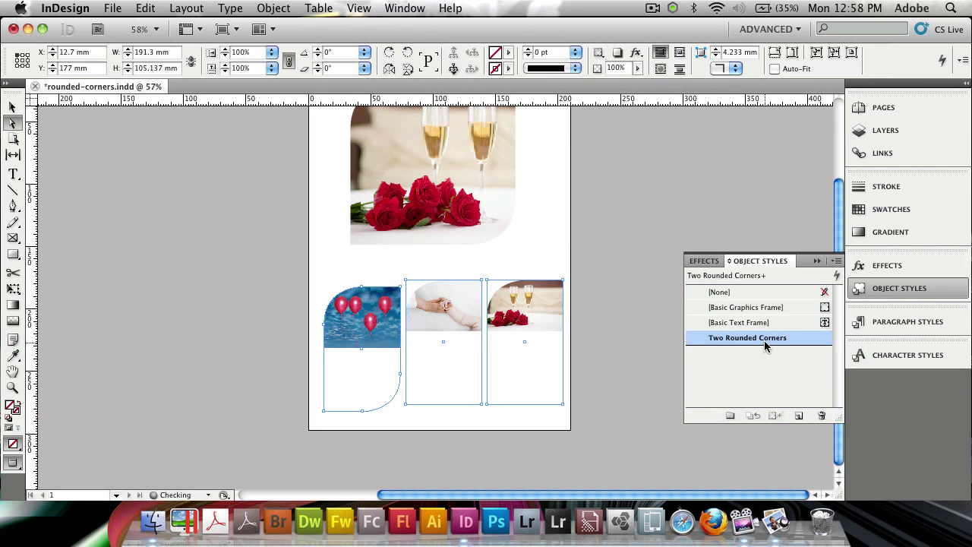
{"action": "left_click", "coordinate": [96, 179]}
{"action": "left_click", "coordinate": [12, 107]}
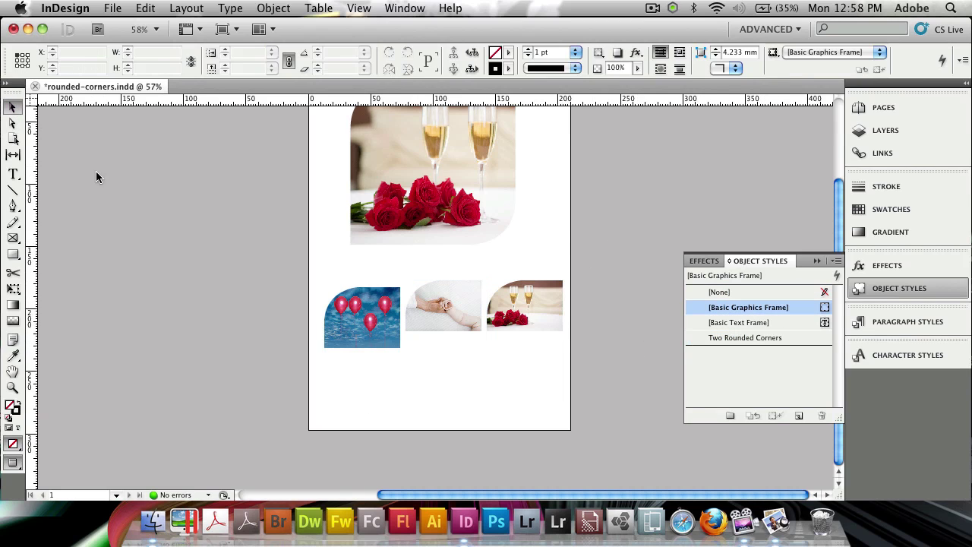
{"action": "left_click_drag", "start_coordinate": [206, 266], "coordinate": [574, 341]}
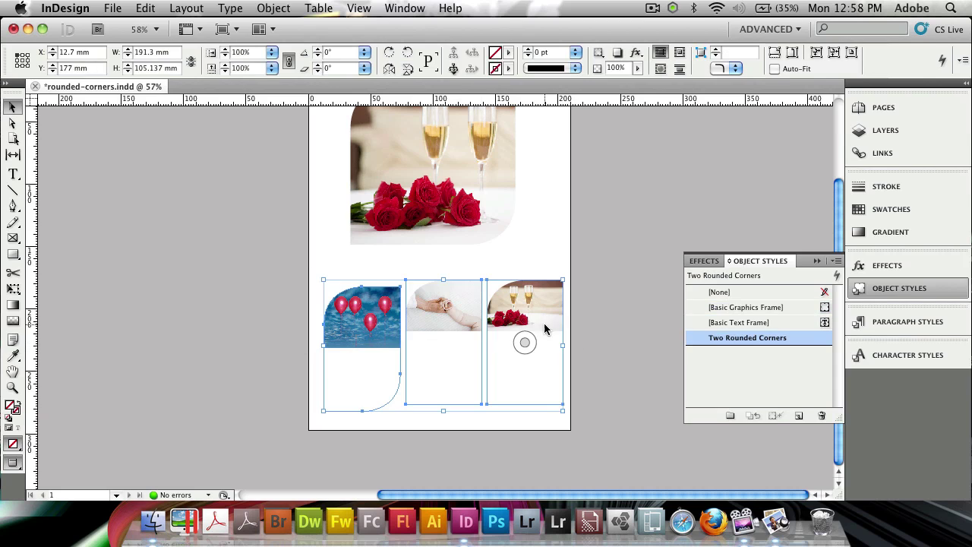
Fit the three lower photos with Fill Frame Proportionally, then deselect the frames.
{"action": "right_click", "coordinate": [544, 323]}
{"action": "scroll", "coordinate": [658, 479], "scroll_direction": "down", "scroll_amount": 5}
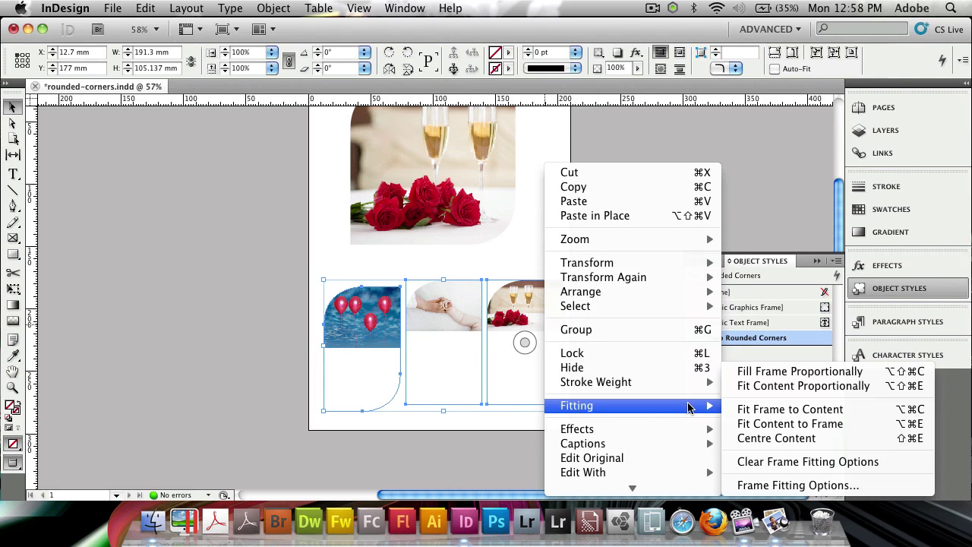
{"action": "left_click", "coordinate": [729, 374]}
{"action": "left_click", "coordinate": [518, 269]}
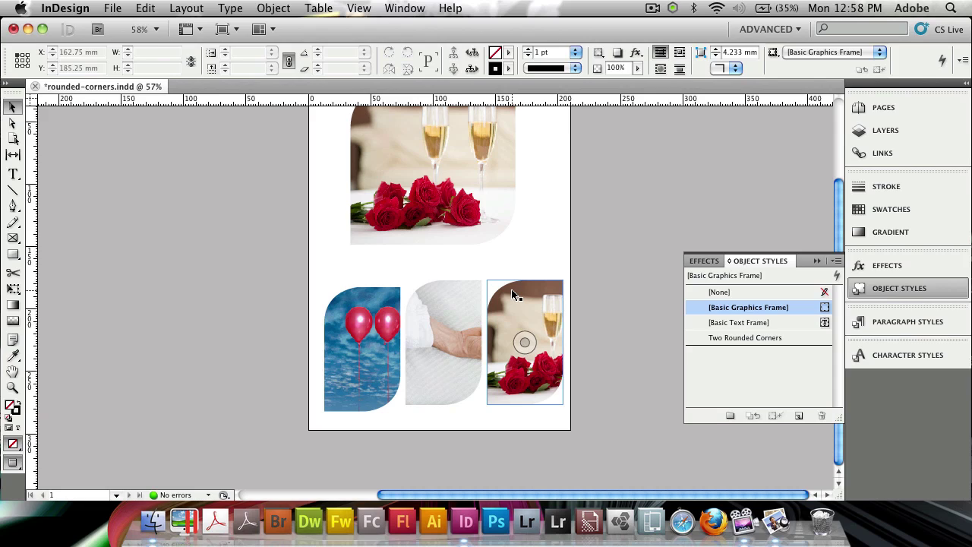
{"action": "left_click", "coordinate": [502, 276]}
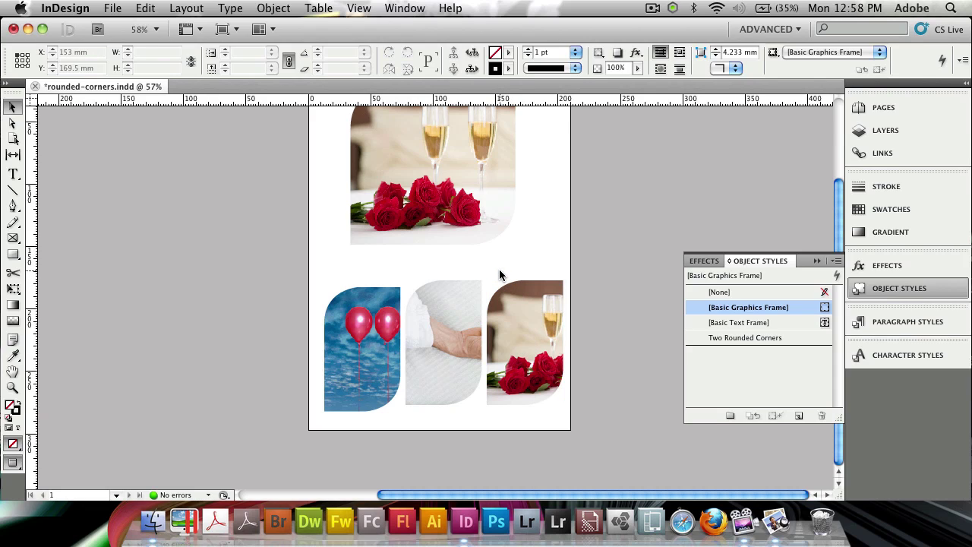